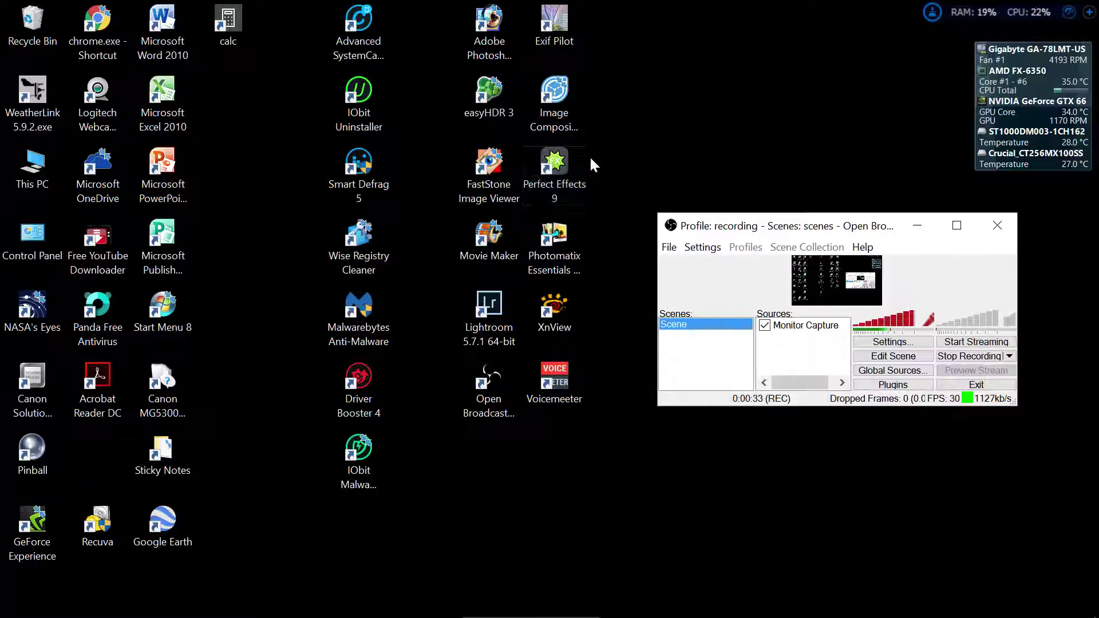
Select the Image Composite Editor shortcut on the desktop.
{"action": "left_click", "coordinate": [558, 118]}
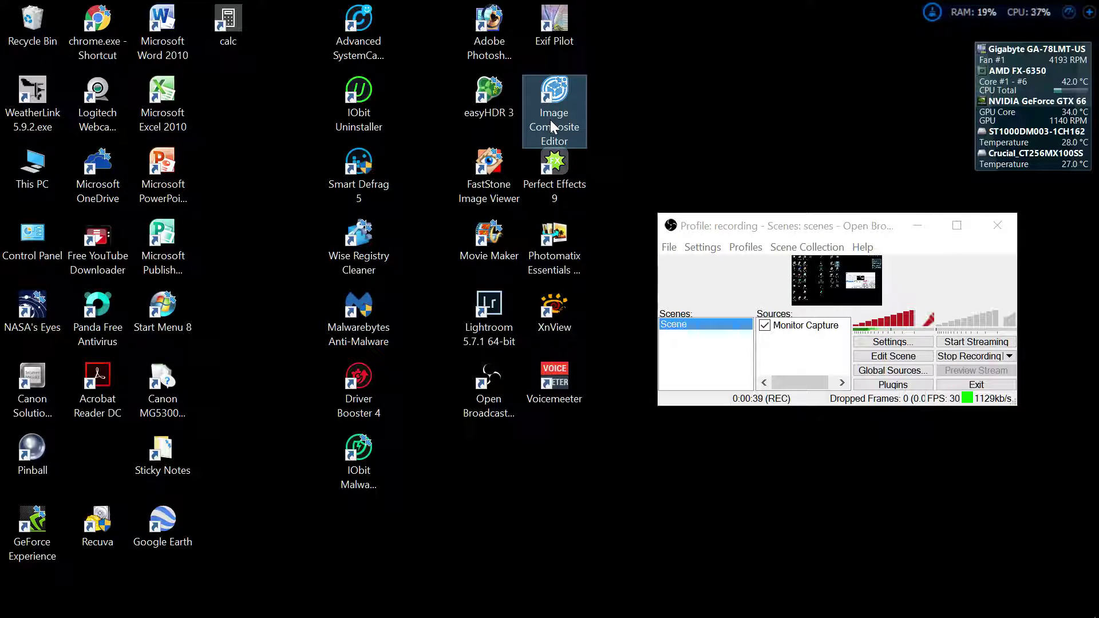
Launch Image Composite Editor and maximize its start window.
{"action": "double_click", "coordinate": [552, 118]}
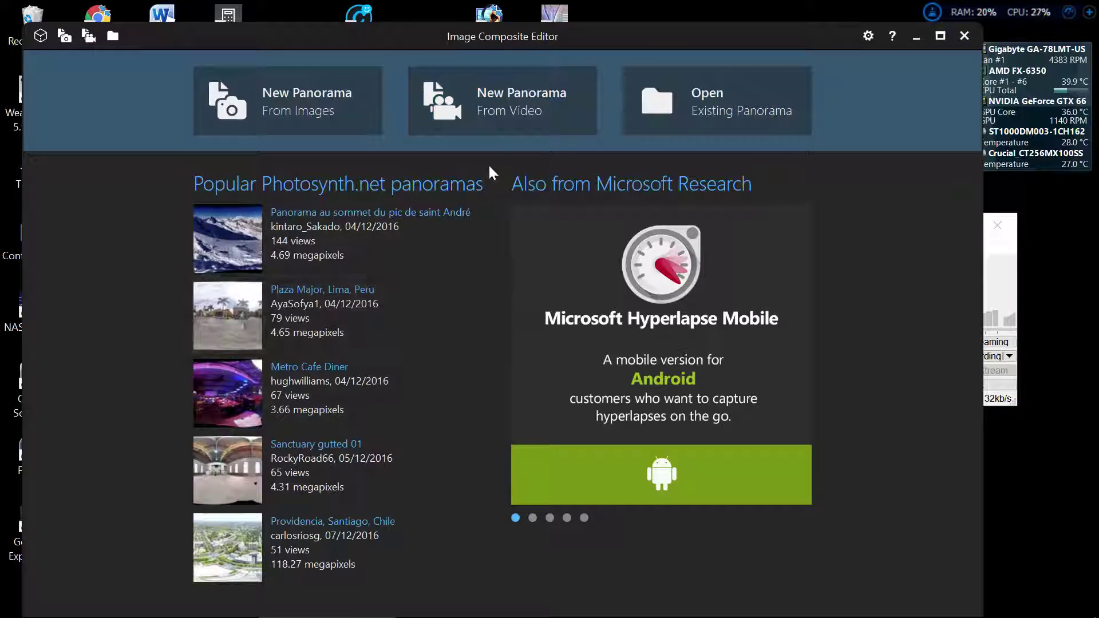
{"action": "double_click", "coordinate": [563, 35]}
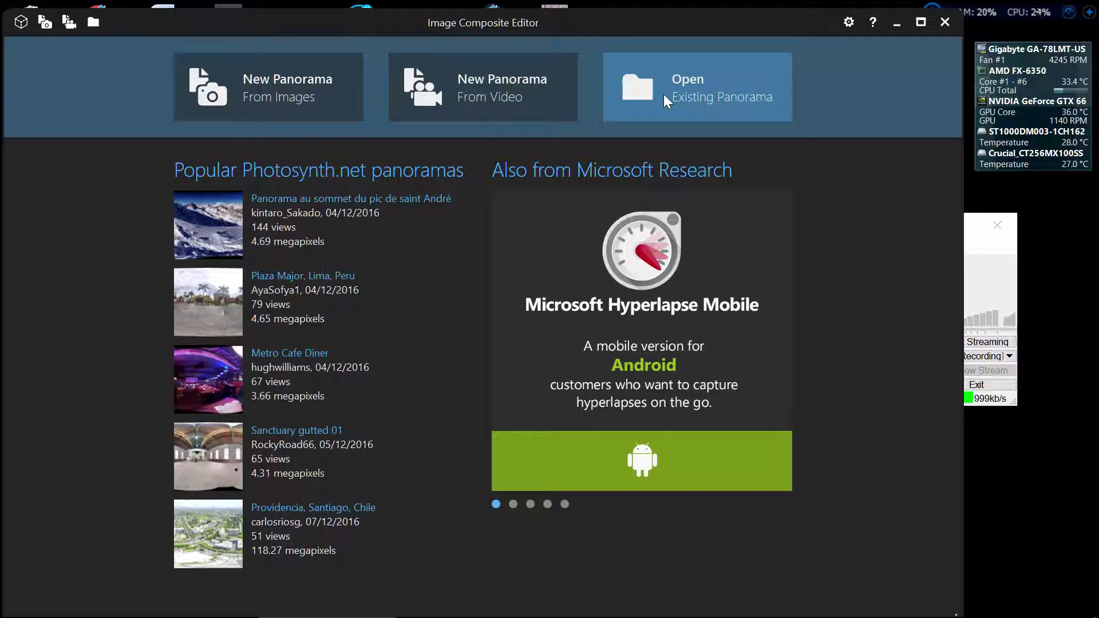
Import IMG_20161207_075651 through 075655 from Pictures into a new panorama.
{"action": "left_click", "coordinate": [289, 96]}
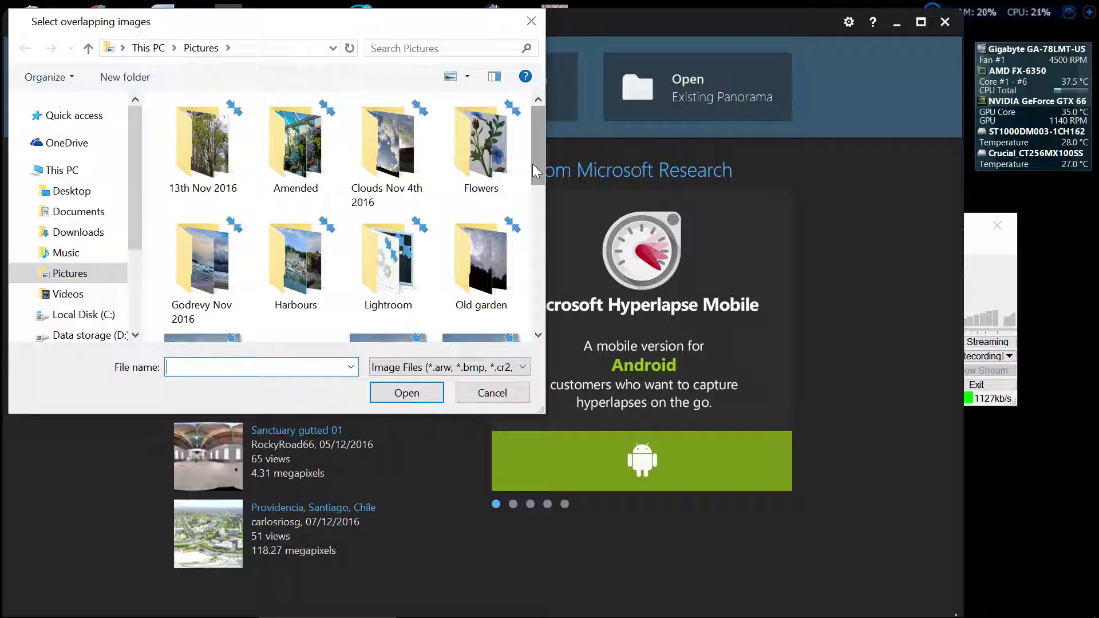
{"action": "left_click_drag", "start_coordinate": [533, 166], "coordinate": [532, 227]}
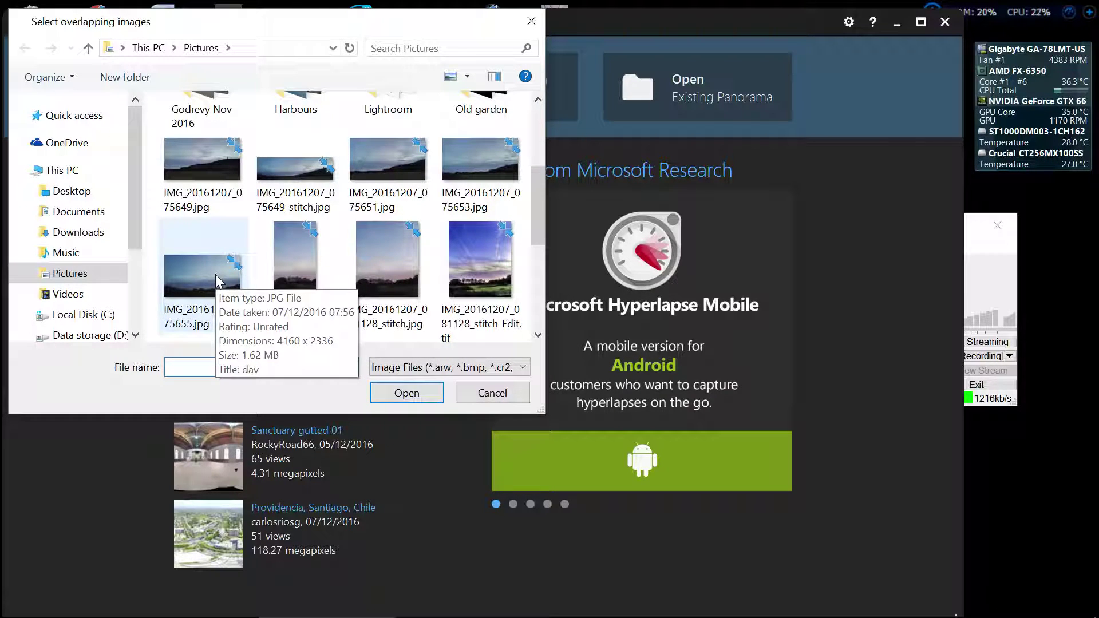
{"action": "left_click", "coordinate": [380, 156]}
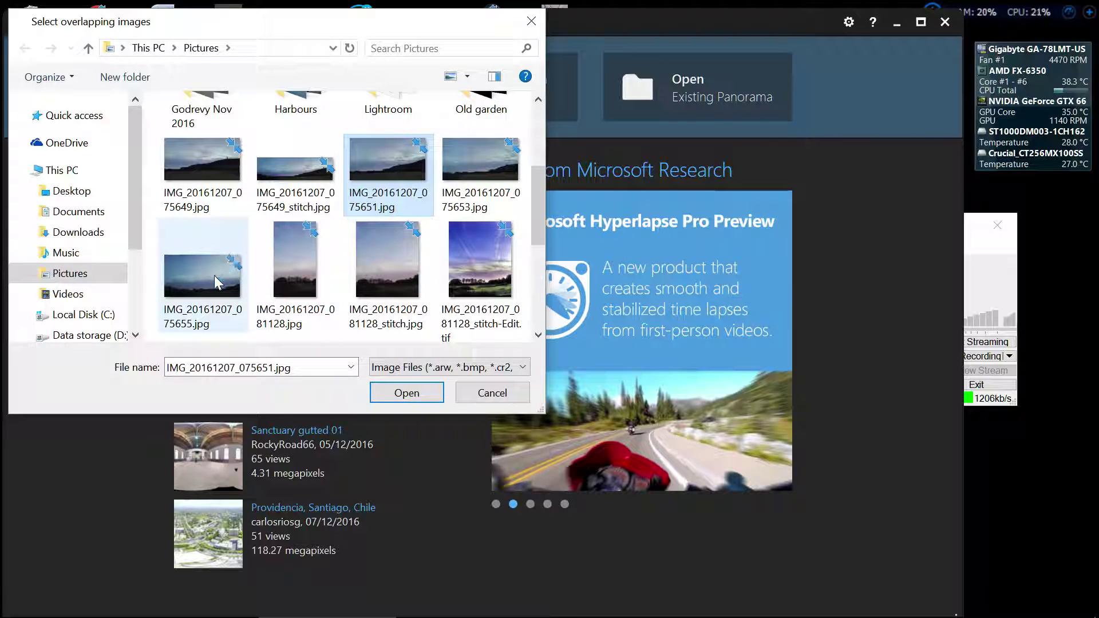
{"action": "left_click", "coordinate": [231, 264], "text": "shift"}
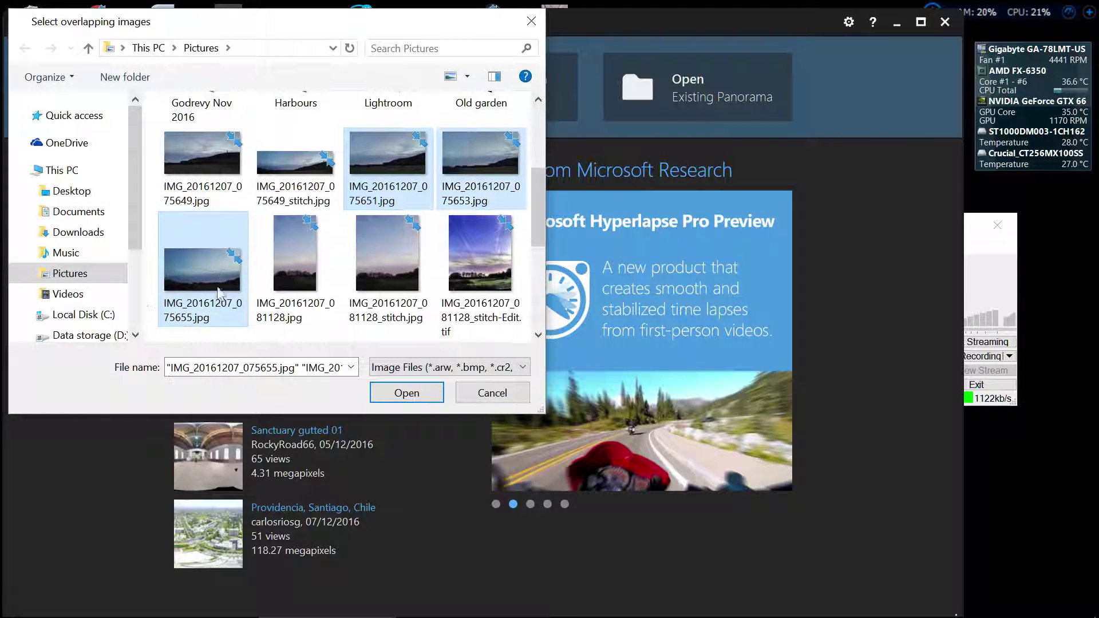
{"action": "left_click", "coordinate": [407, 394]}
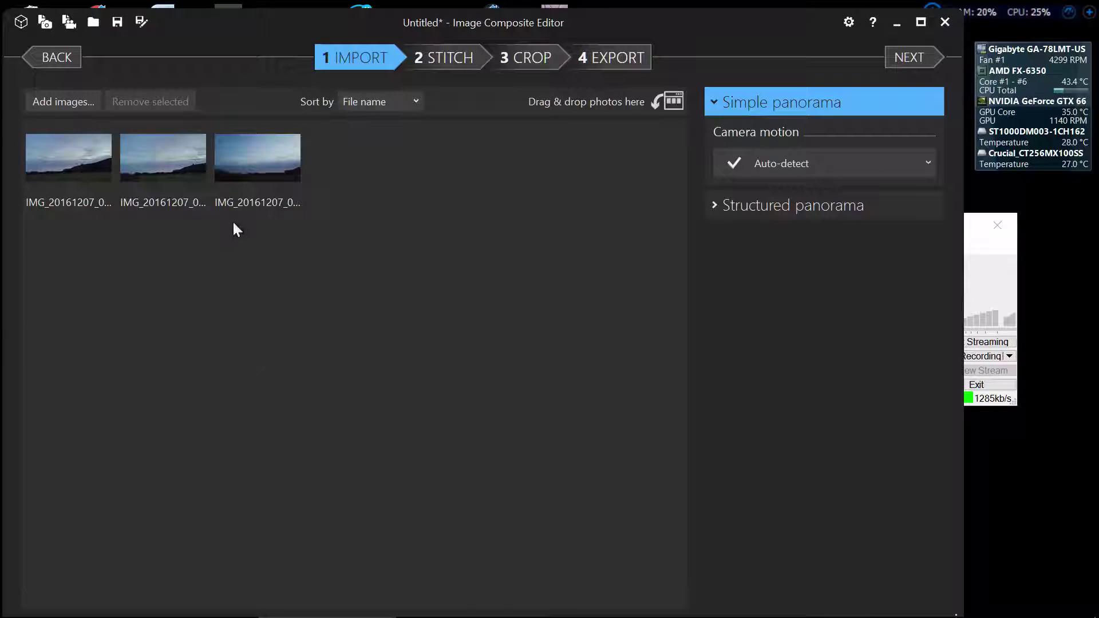
Change the simple panorama's camera motion from Auto-detect to Rotating motion.
{"action": "left_click", "coordinate": [35, 200]}
{"action": "left_click", "coordinate": [783, 168]}
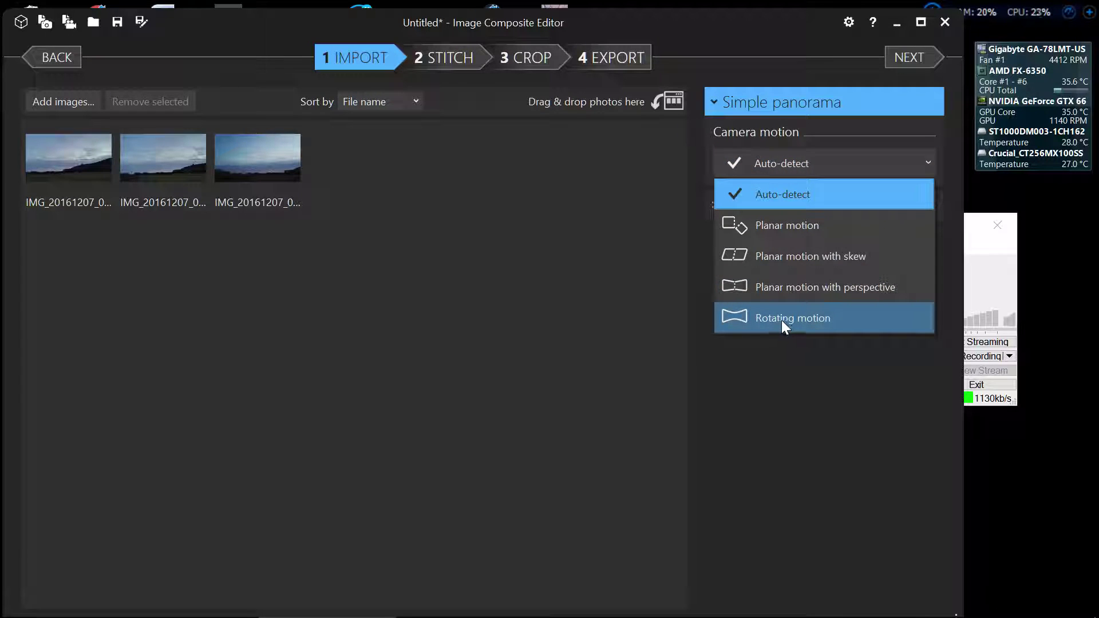
{"action": "left_click", "coordinate": [798, 167]}
{"action": "left_click", "coordinate": [797, 165]}
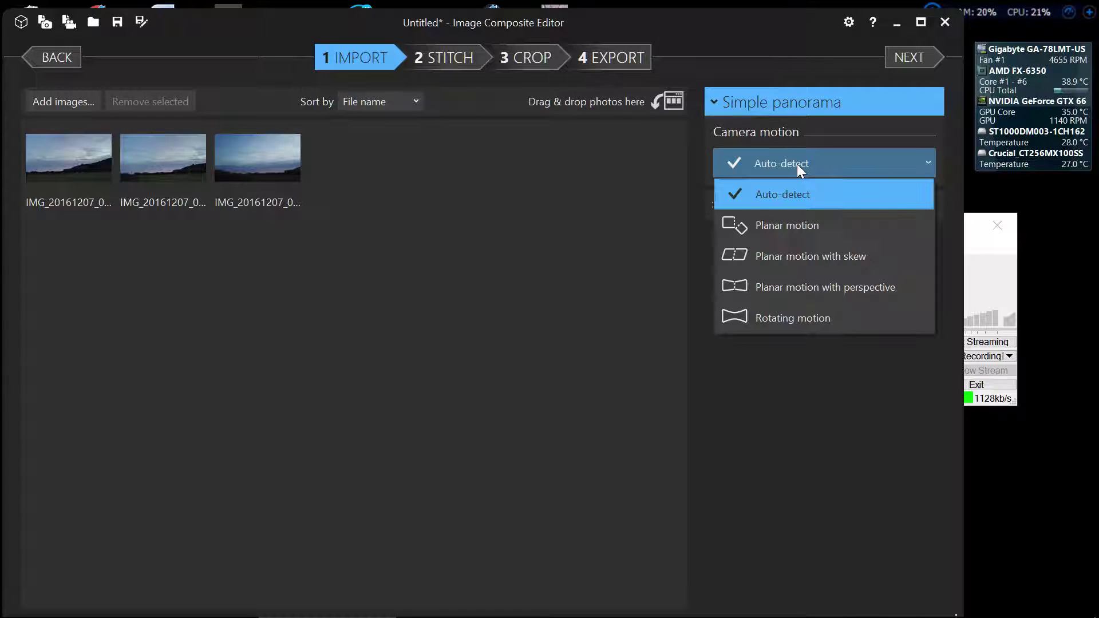
{"action": "left_click", "coordinate": [774, 317]}
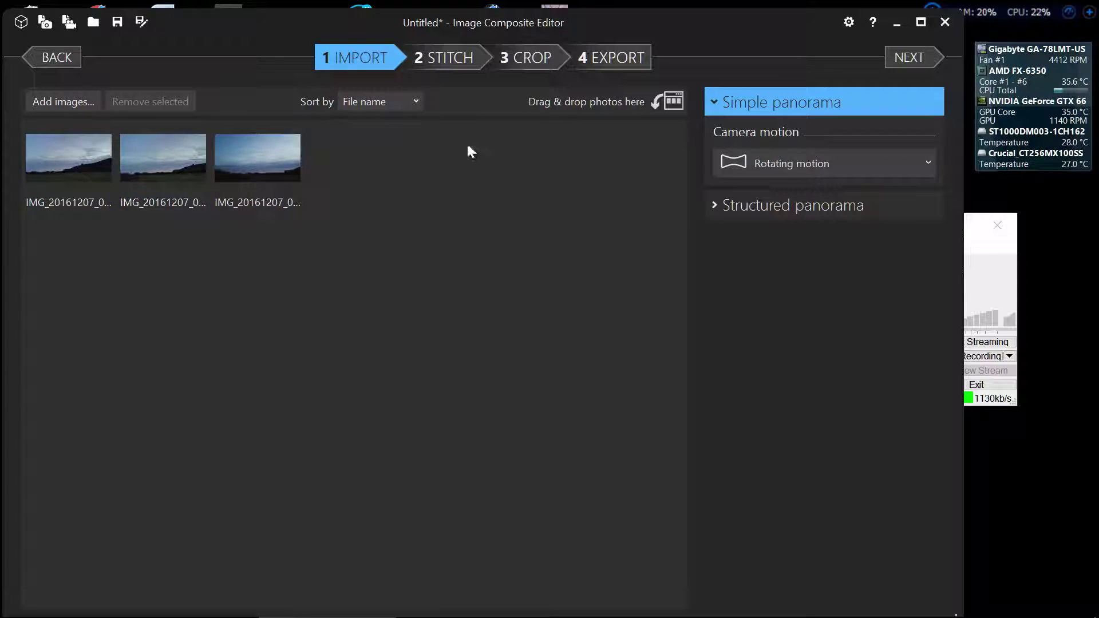
Stitch the three photos and preview the Cylindrical and Transverse Cylindrical projections.
{"action": "left_click", "coordinate": [445, 53]}
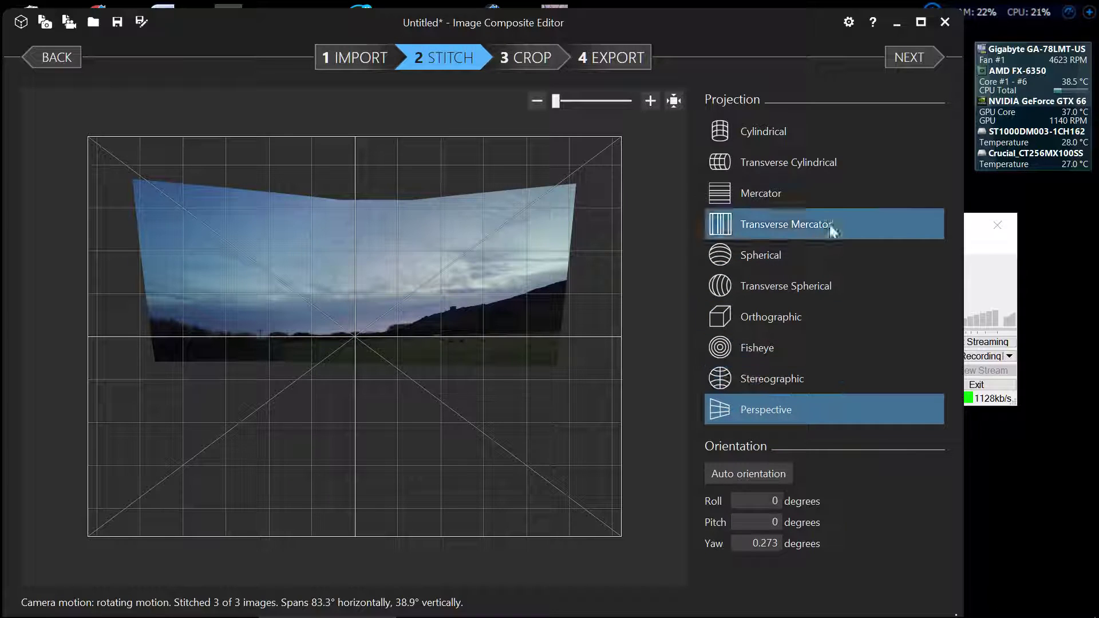
{"action": "left_click", "coordinate": [768, 137]}
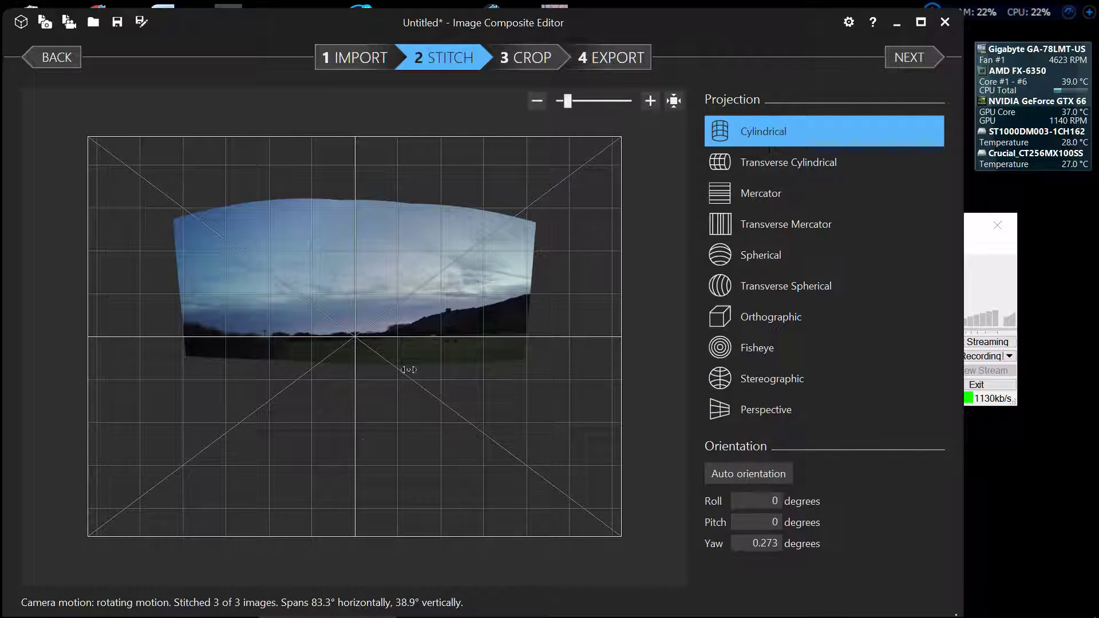
{"action": "scroll", "coordinate": [349, 348], "scroll_direction": "up", "scroll_amount": 3}
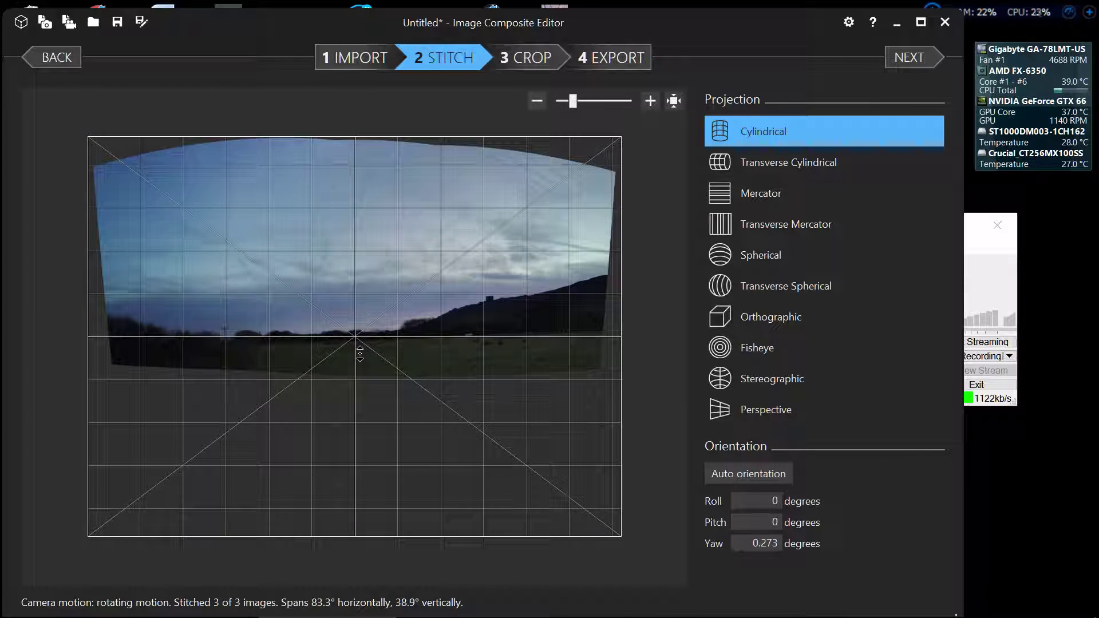
{"action": "left_click", "coordinate": [771, 170]}
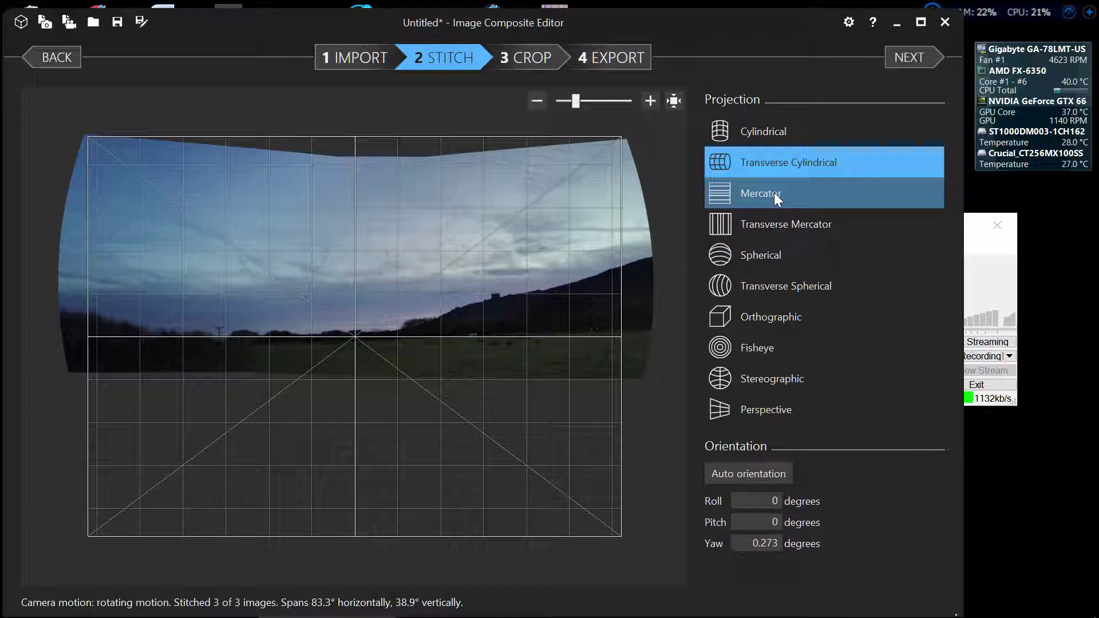
Compare Mercator, Transverse Mercator and Spherical, then apply Transverse Spherical projection.
{"action": "left_click", "coordinate": [773, 193]}
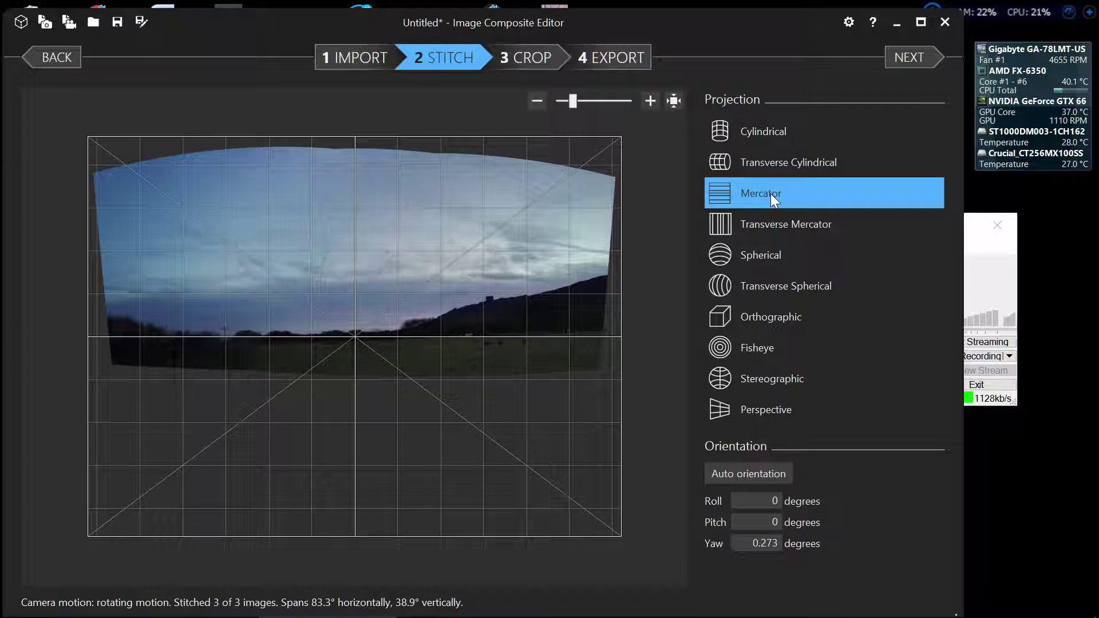
{"action": "left_click", "coordinate": [785, 223]}
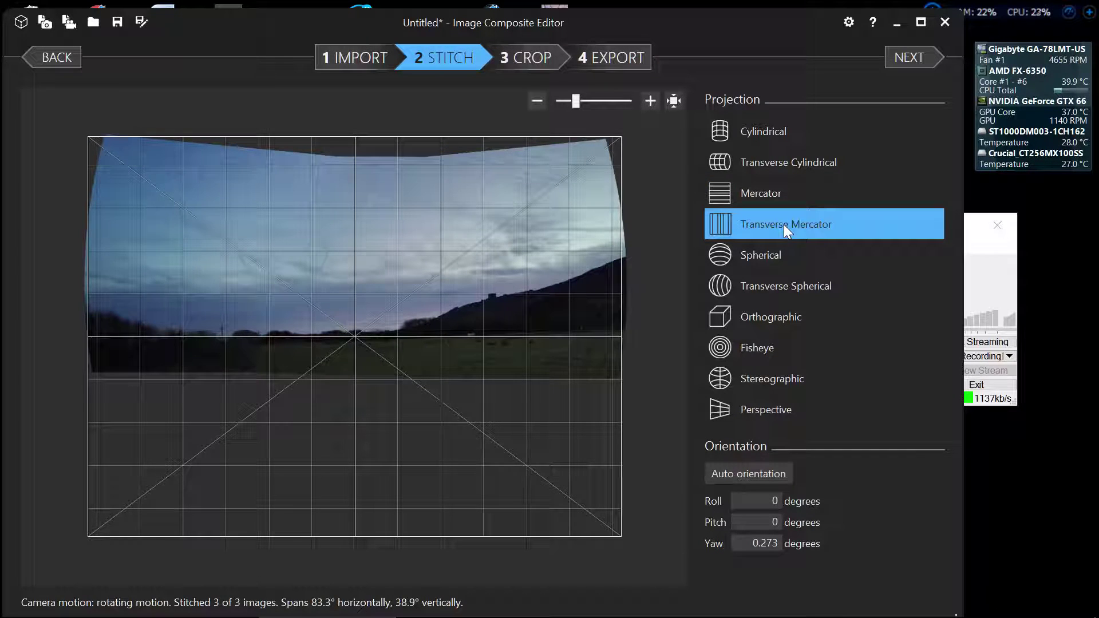
{"action": "left_click", "coordinate": [765, 257]}
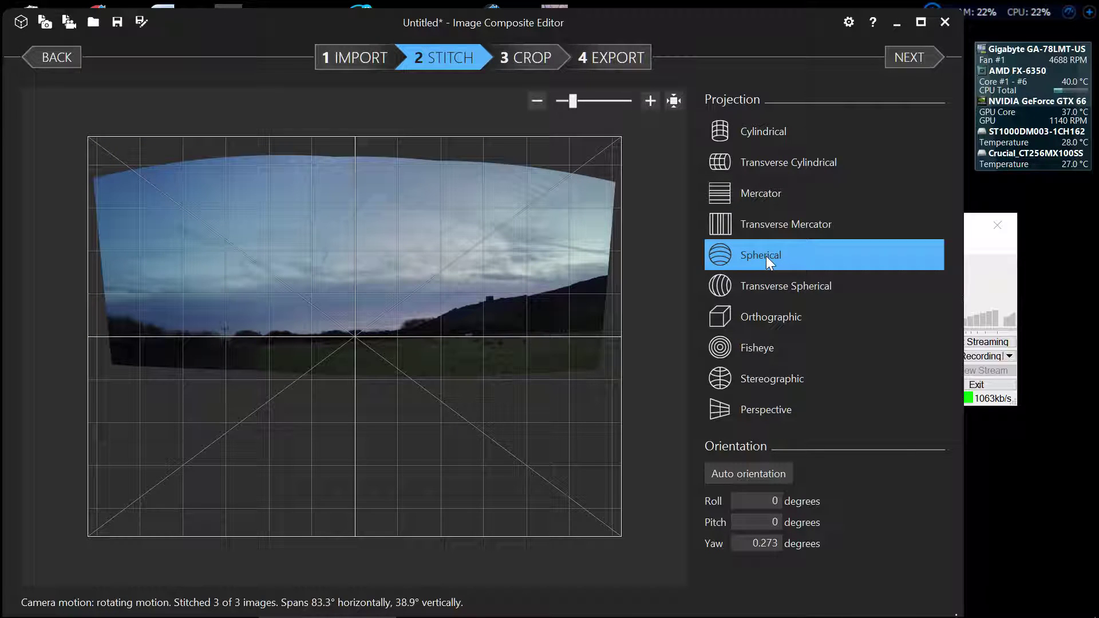
{"action": "left_click", "coordinate": [793, 282]}
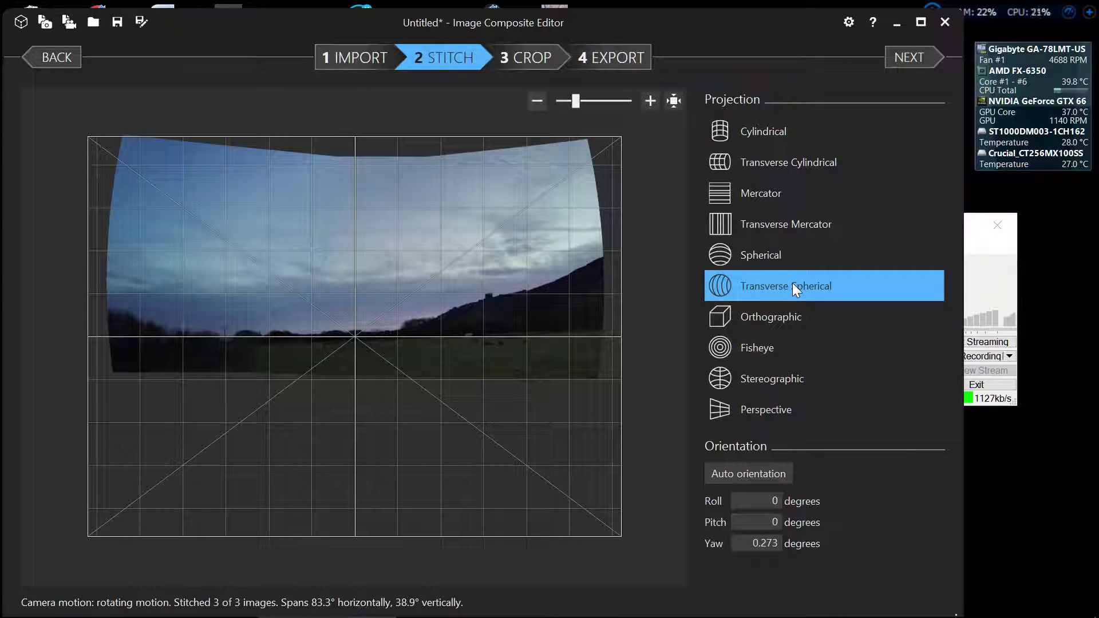
Compare Orthographic, Stereographic, Perspective and Cylindrical projections, then apply Fisheye.
{"action": "left_click", "coordinate": [790, 318]}
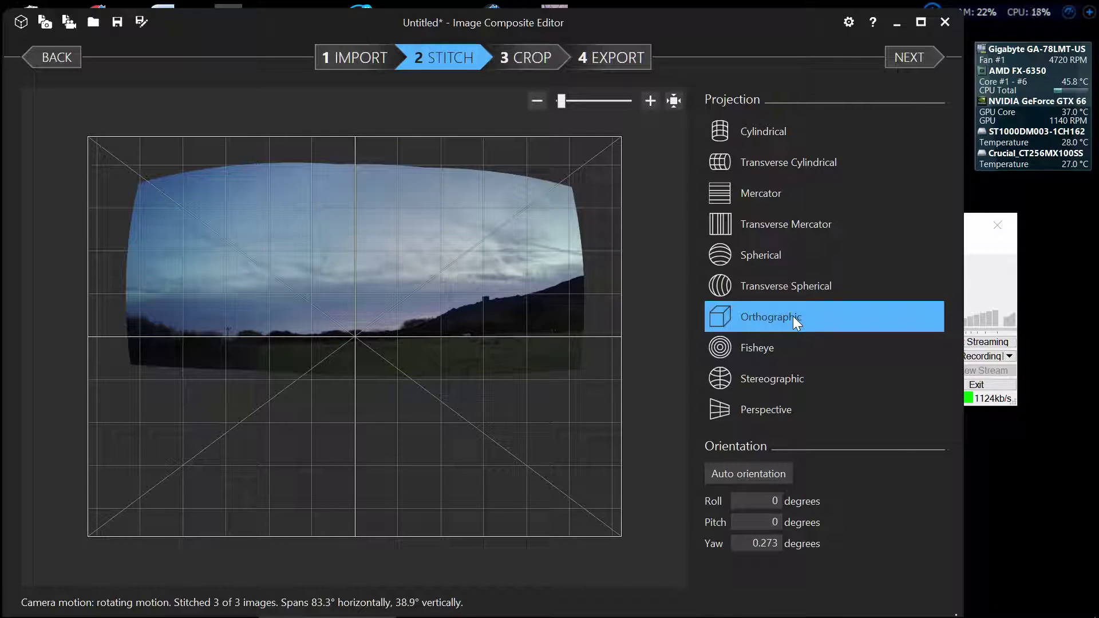
{"action": "left_click", "coordinate": [767, 354]}
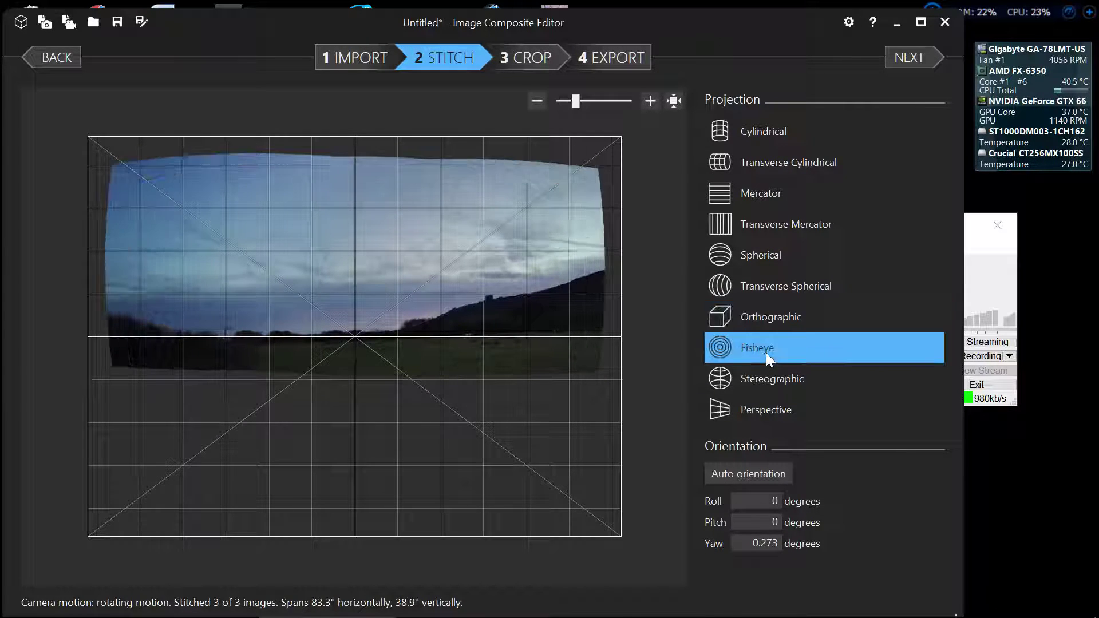
{"action": "left_click", "coordinate": [770, 386]}
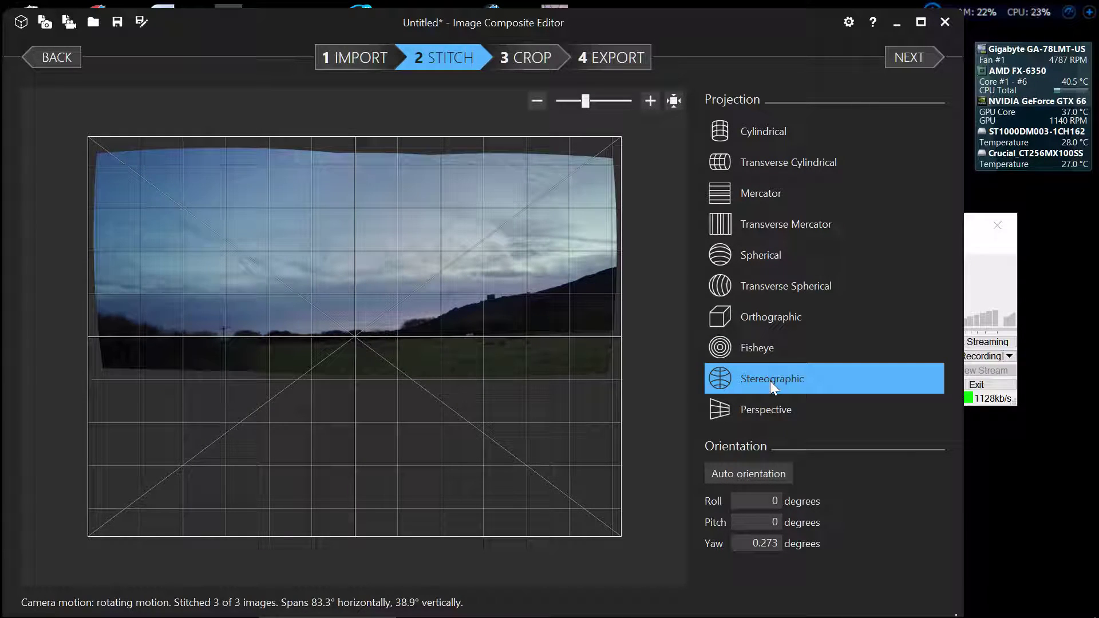
{"action": "left_click", "coordinate": [782, 424]}
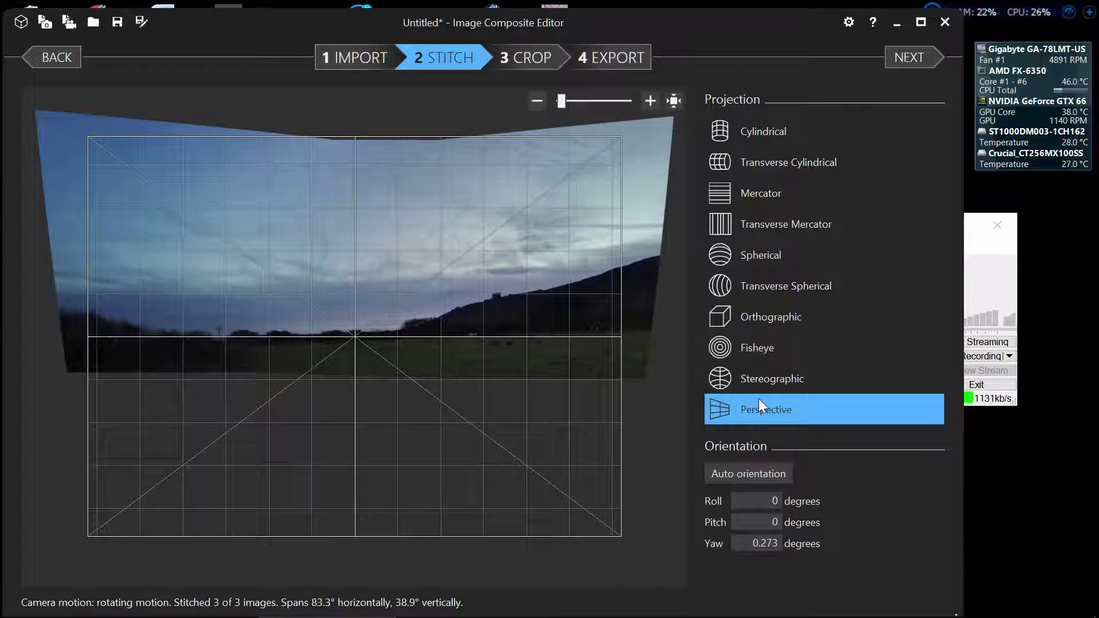
{"action": "left_click", "coordinate": [755, 129]}
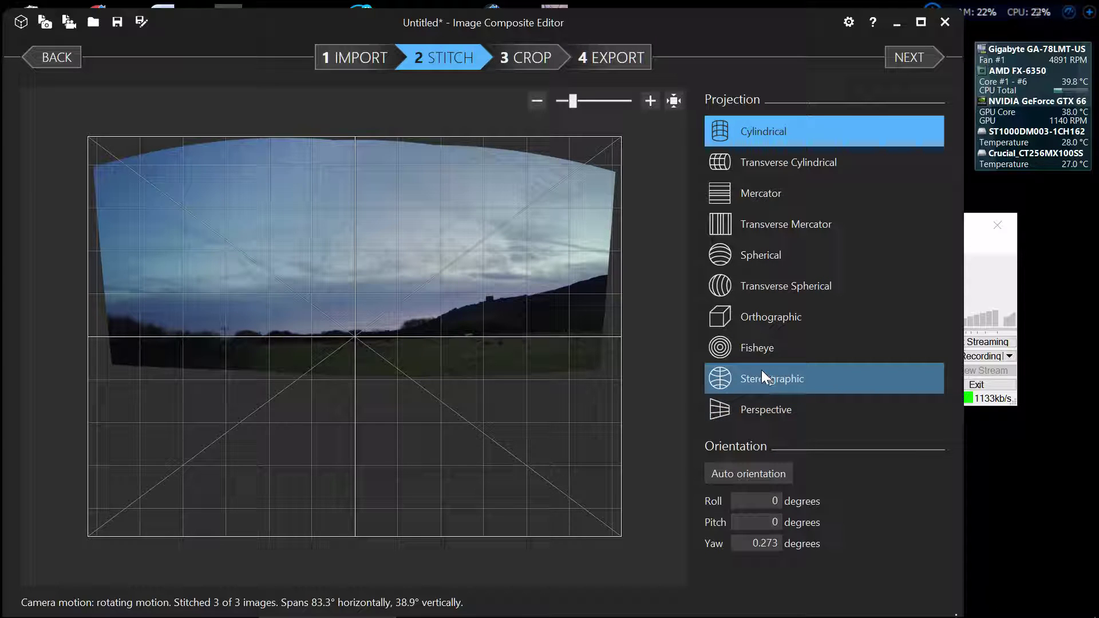
{"action": "left_click", "coordinate": [764, 353]}
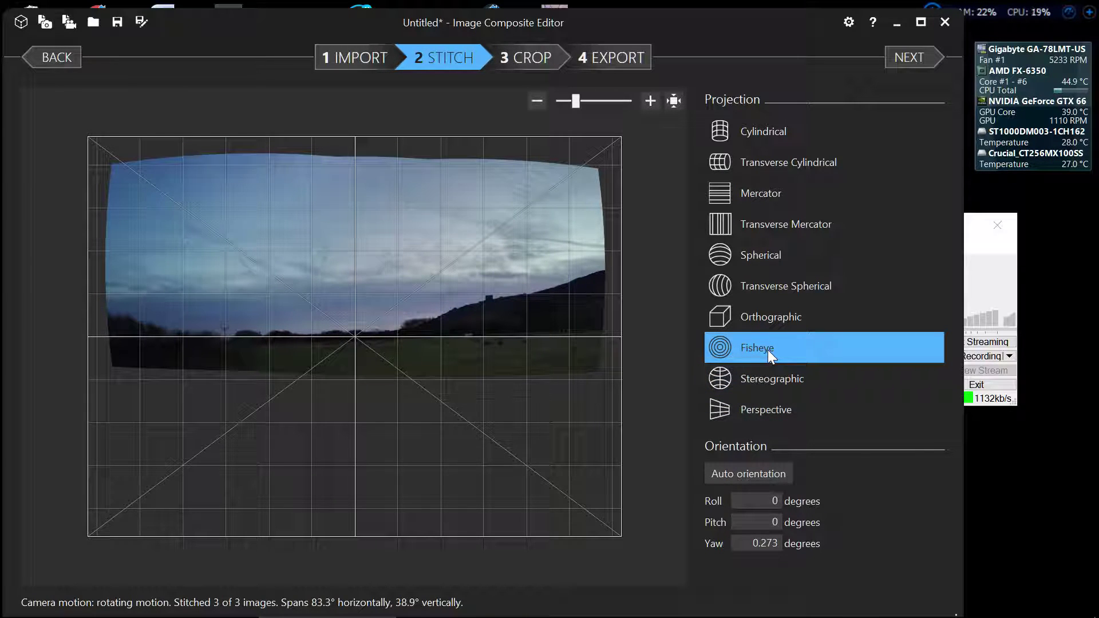
Auto crop the panorama in the Crop step to 5380 × 2197 pixels.
{"action": "left_click", "coordinate": [527, 59]}
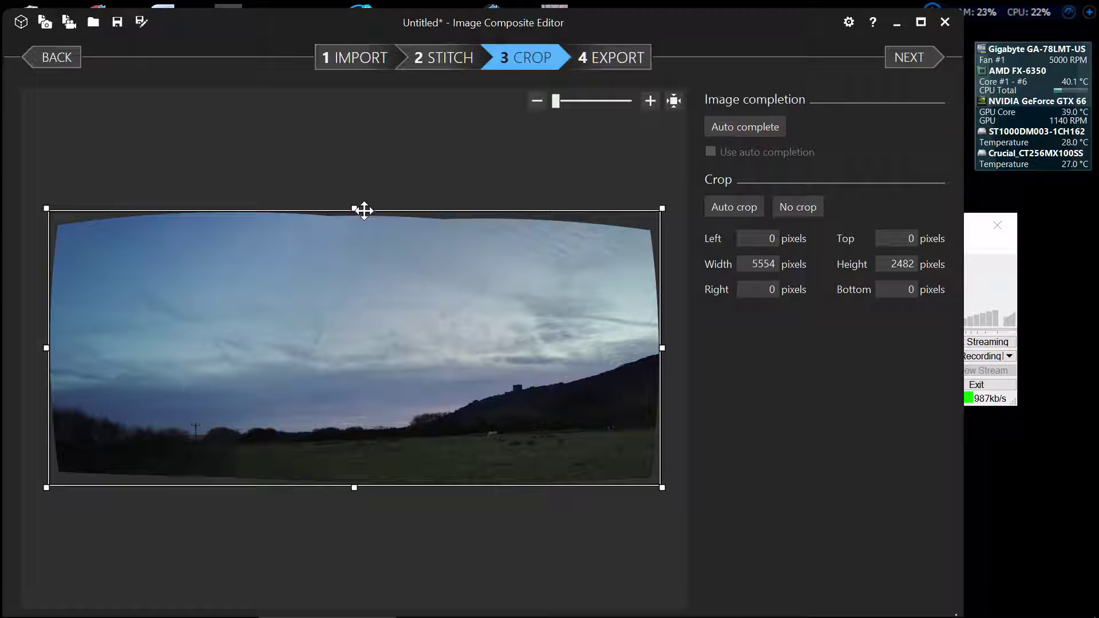
{"action": "left_click", "coordinate": [732, 206]}
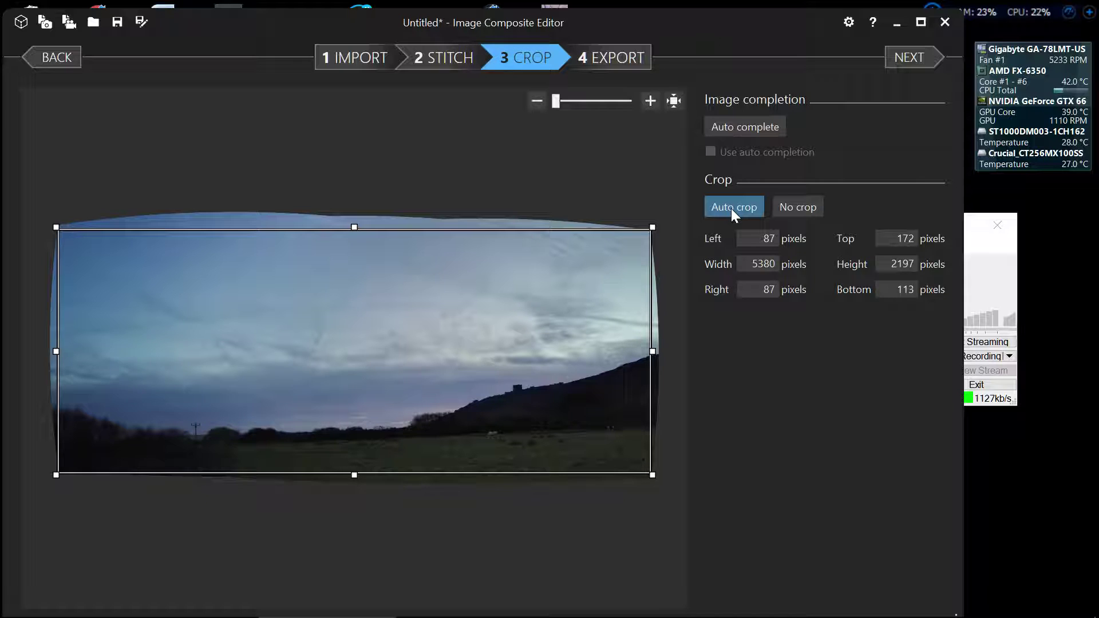
Export IMG_20161207_075651_stitch.jpg to Pictures, then close the editor discarding the project.
{"action": "left_click", "coordinate": [615, 62]}
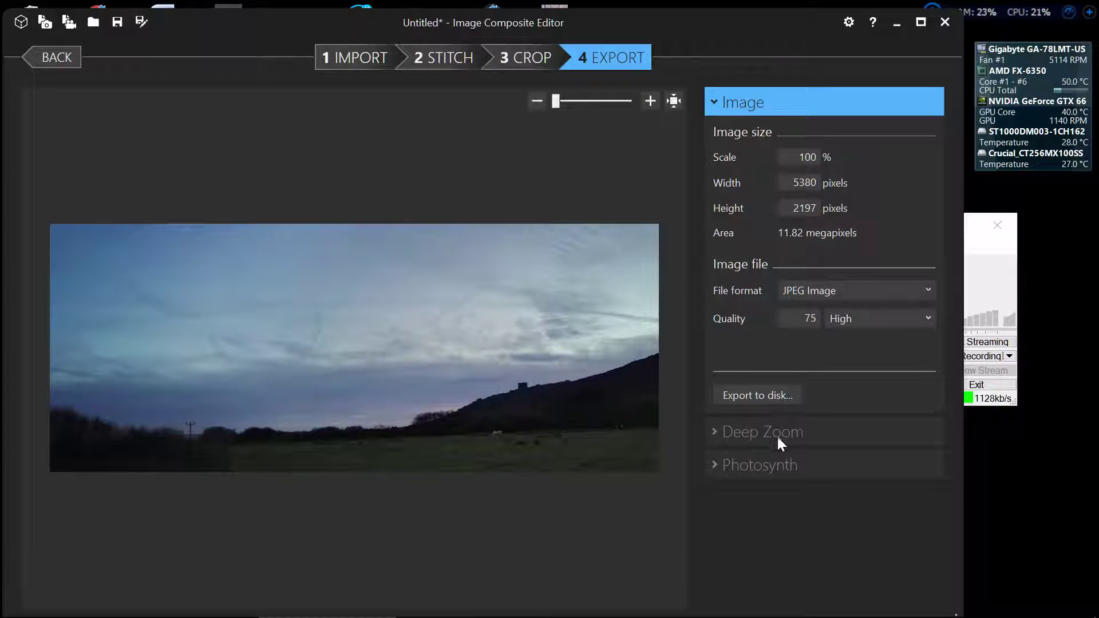
{"action": "mouse_move", "coordinate": [747, 463]}
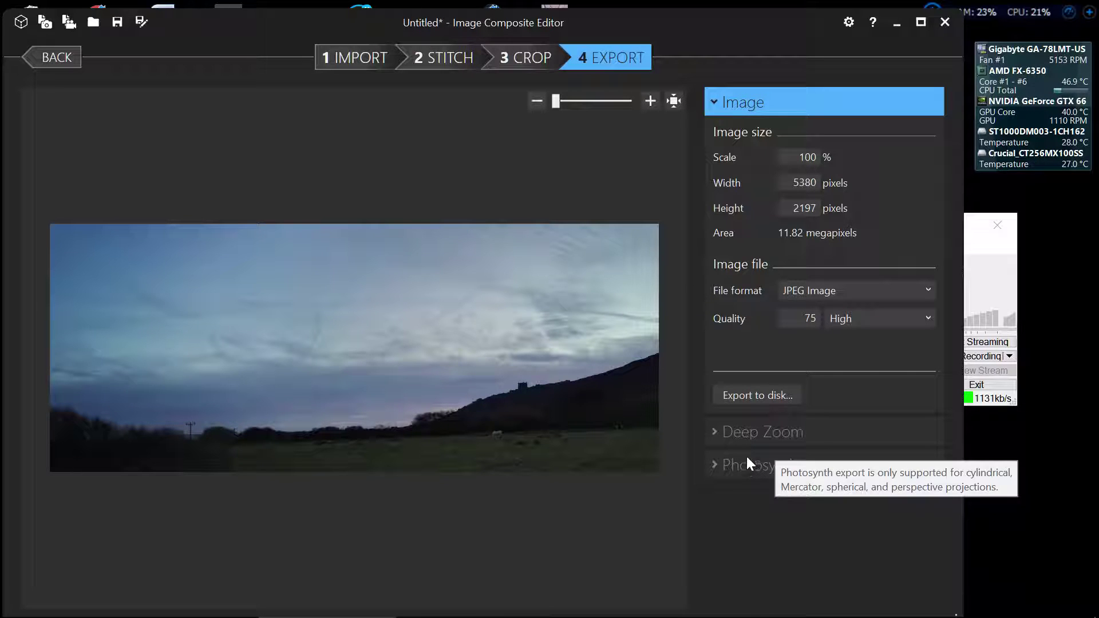
{"action": "left_click", "coordinate": [762, 395]}
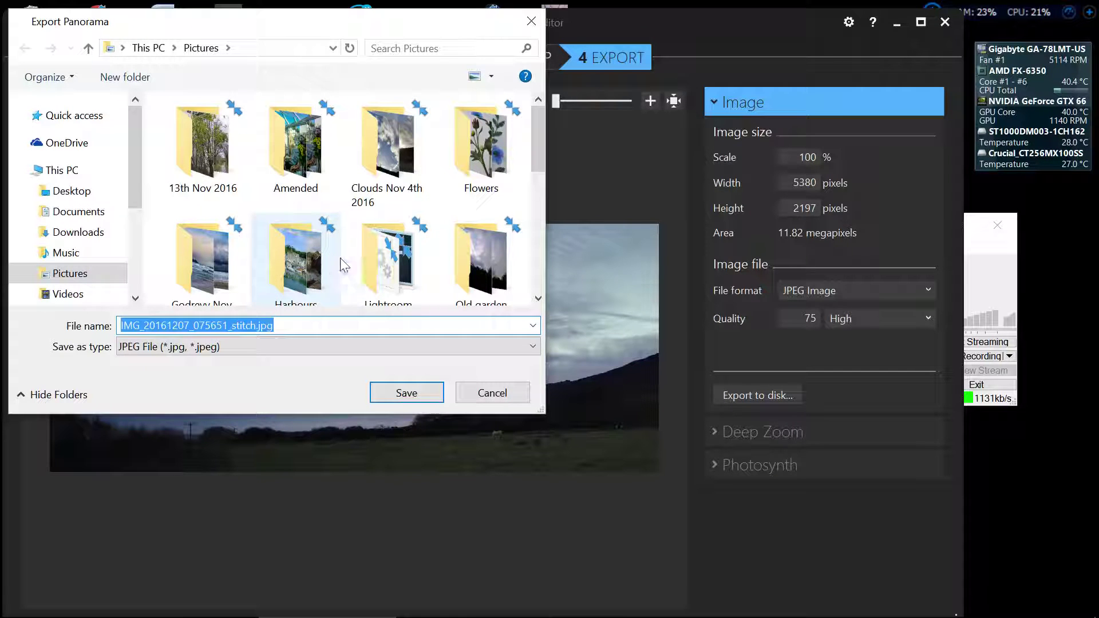
{"action": "left_click", "coordinate": [406, 395]}
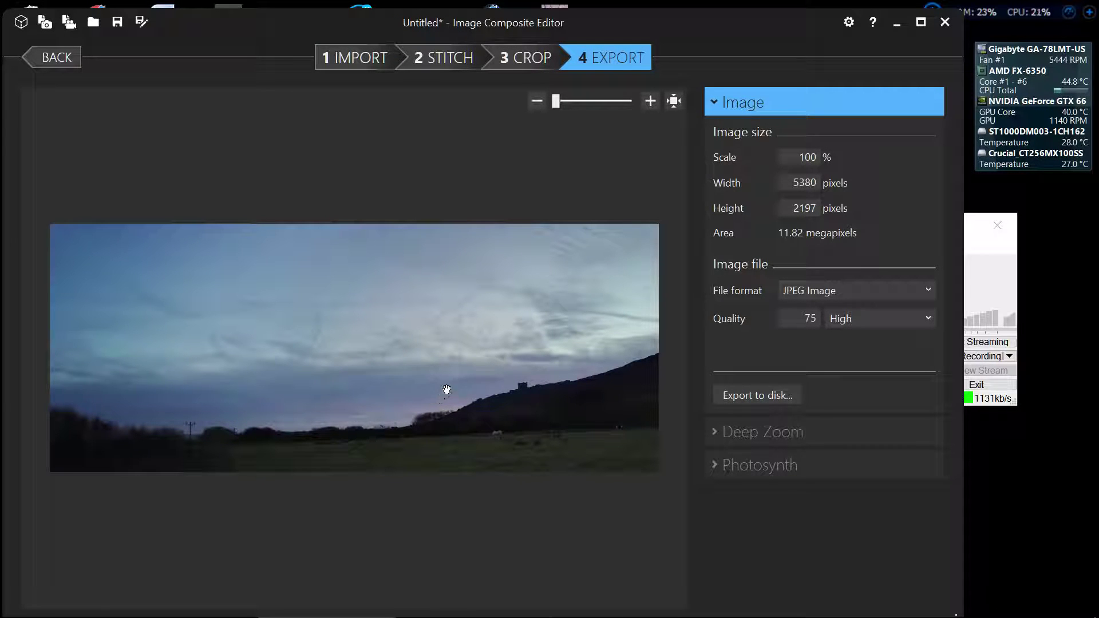
{"action": "left_click", "coordinate": [945, 23]}
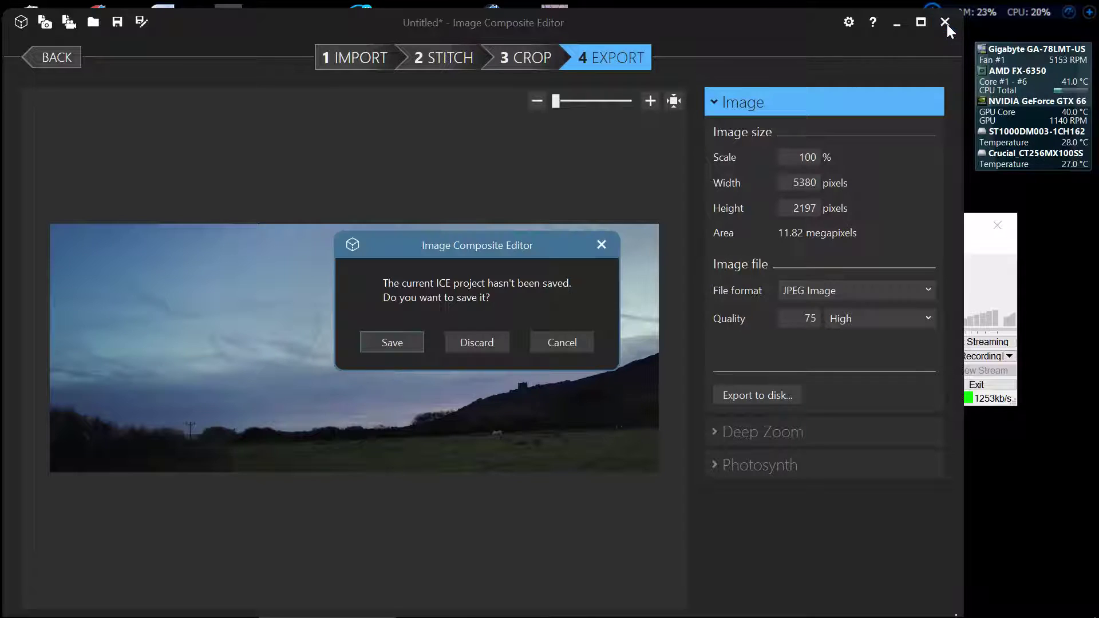
{"action": "left_click", "coordinate": [477, 344]}
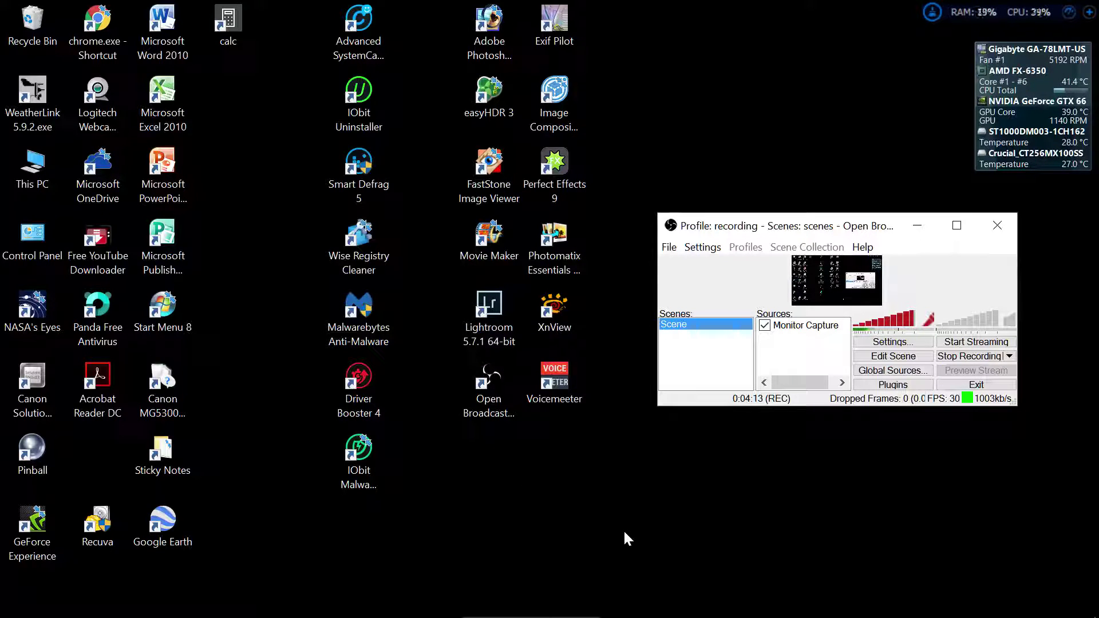
Open Pictures in File Explorer and look over the _stitch.jpg panoramas.
{"action": "mouse_move", "coordinate": [303, 617]}
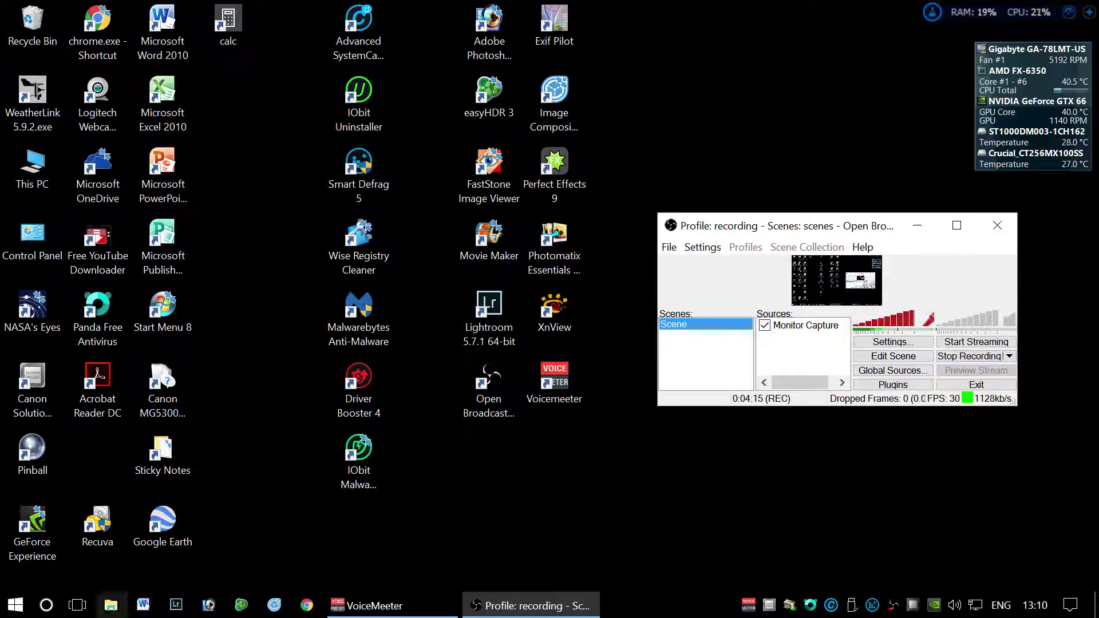
{"action": "left_click", "coordinate": [112, 612]}
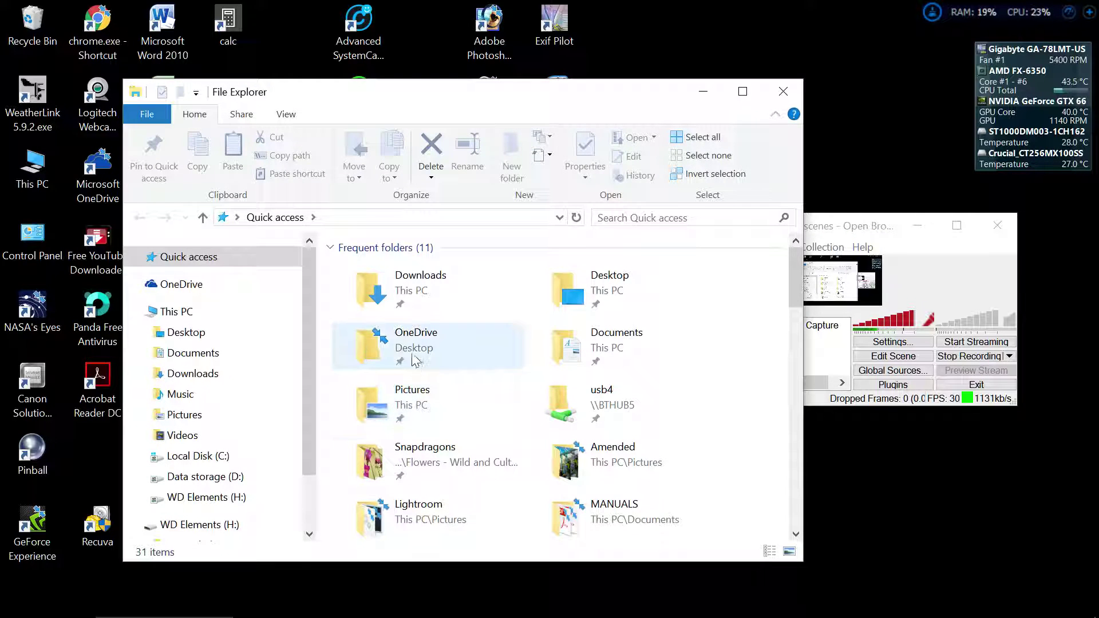
{"action": "double_click", "coordinate": [404, 404]}
{"action": "scroll", "coordinate": [660, 496], "scroll_direction": "down", "scroll_amount": 3}
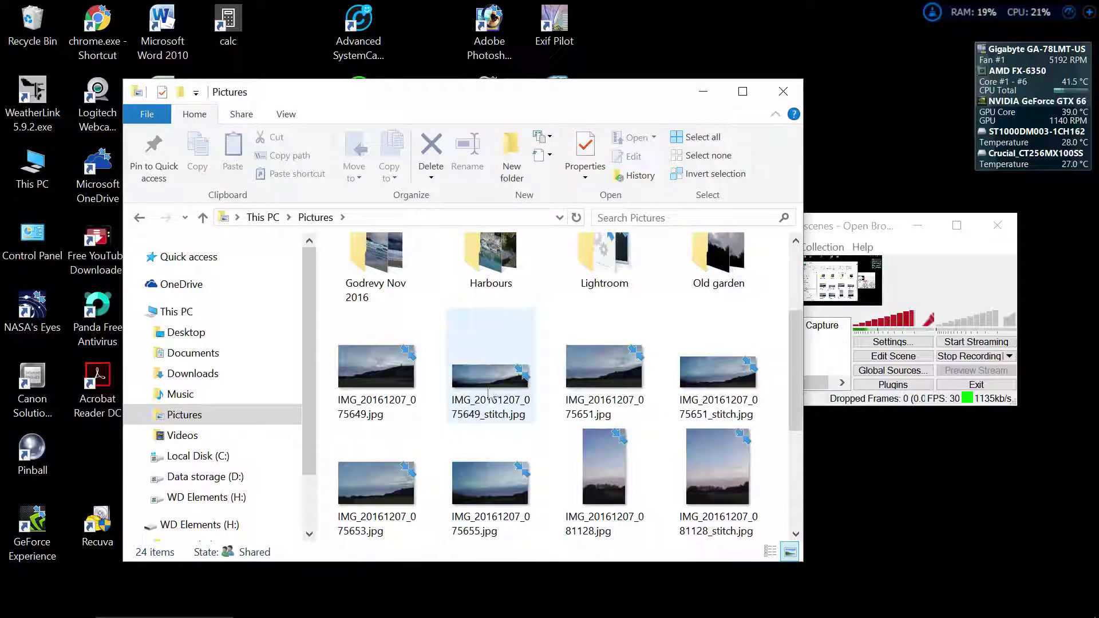